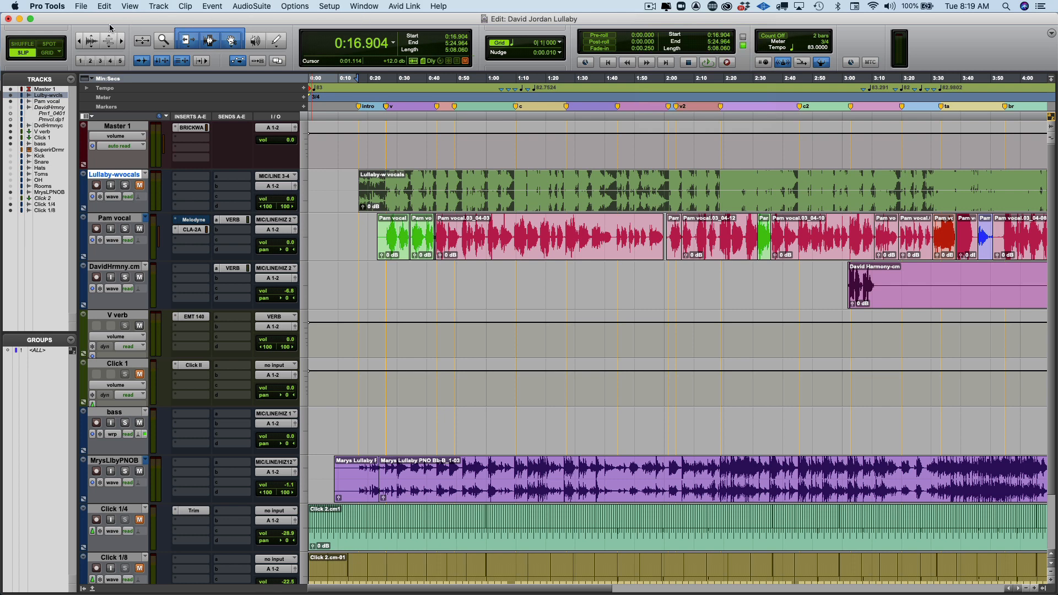
Save a copy of the session with ' DEMO' added to the end of its name.
click(83, 7)
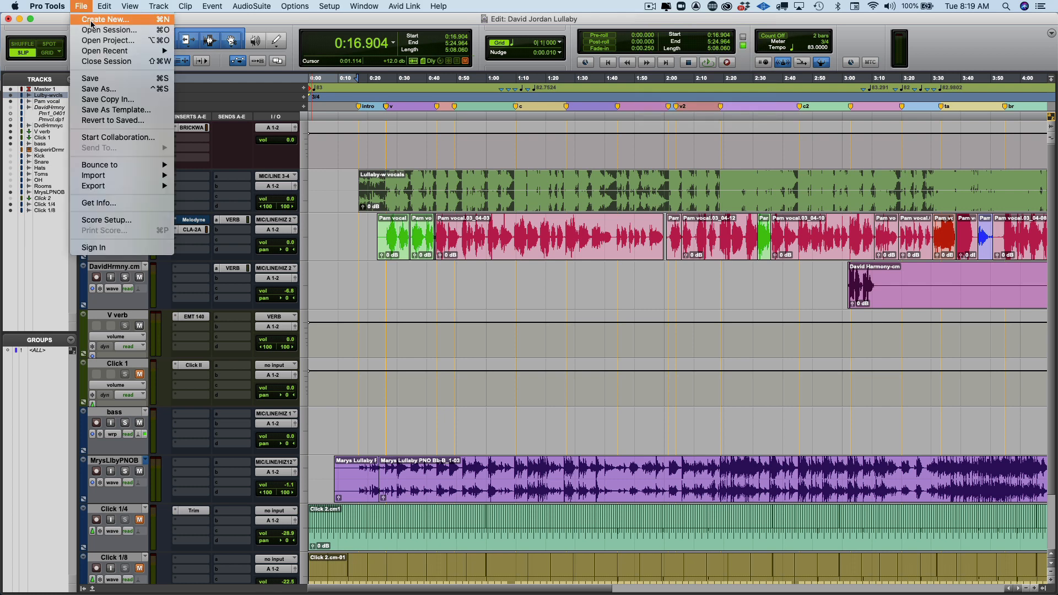
click(110, 88)
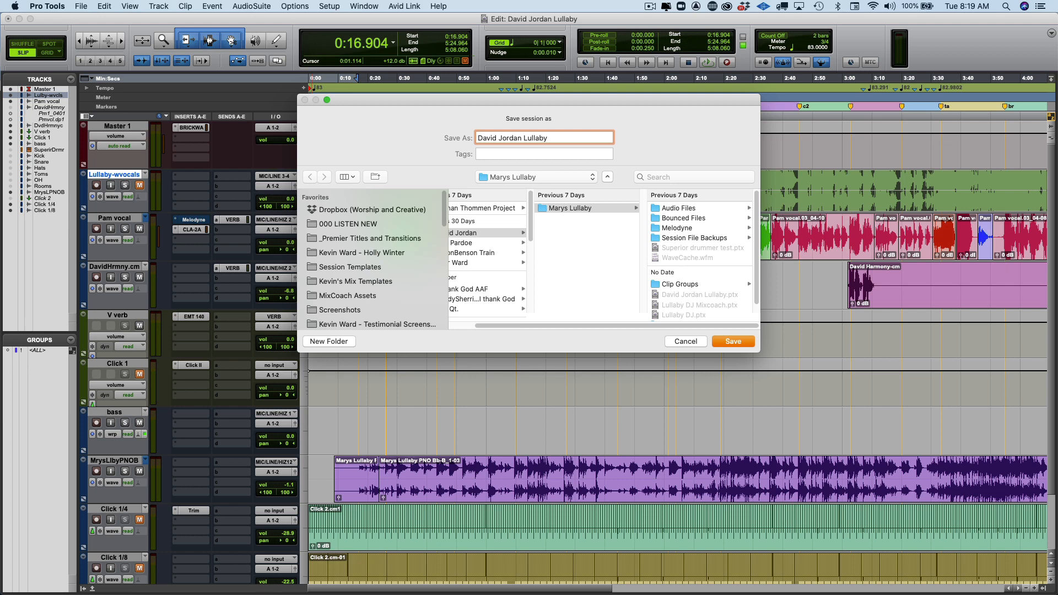
text(DEM)
text(O)
key(Return)
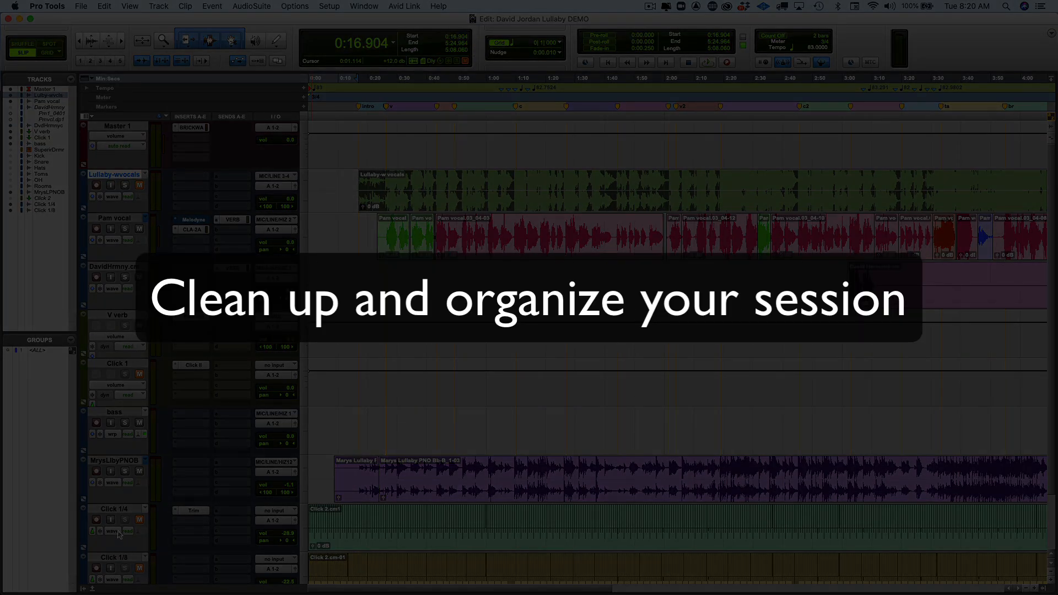
Move the Click 1, Click 1/4 and Click 1/8 tracks up directly under Master.
click(117, 364)
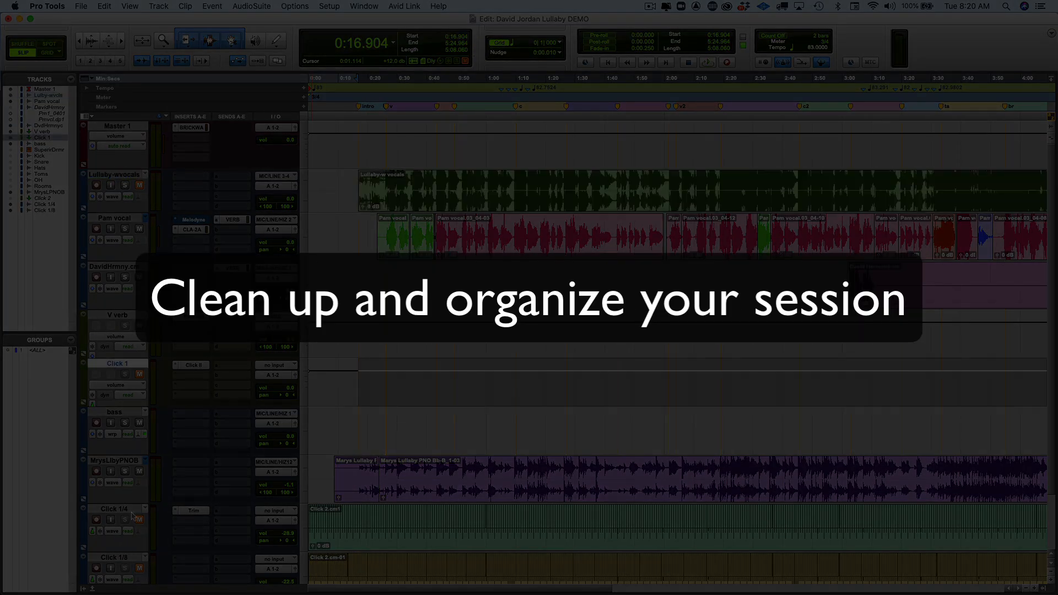
super+click(120, 512)
super+click(120, 560)
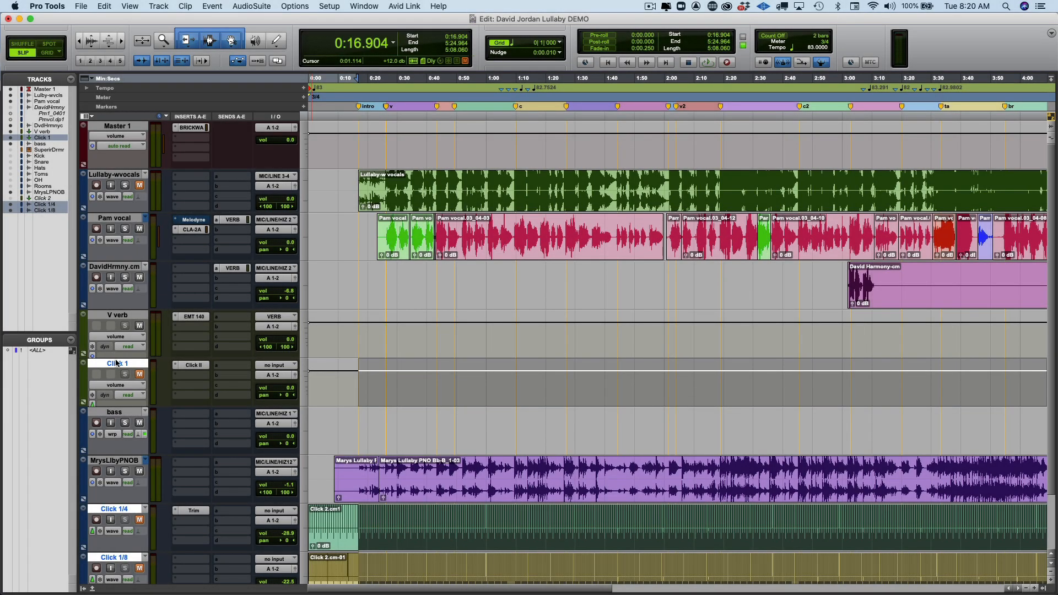
drag(117, 364, 138, 192)
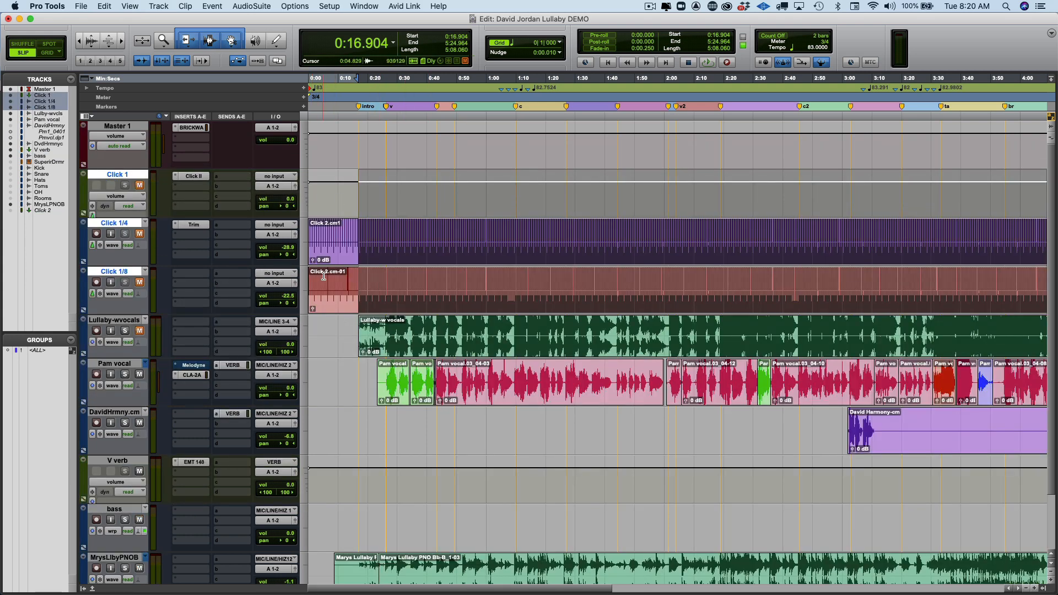
Hide the Click 1/4 track and make it inactive.
click(374, 285)
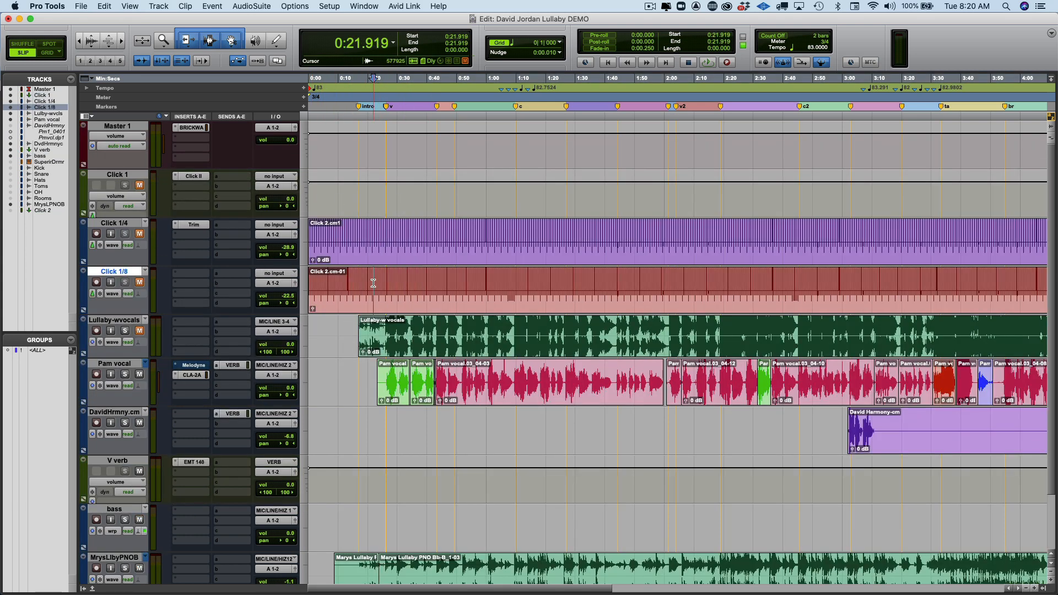
click(115, 225)
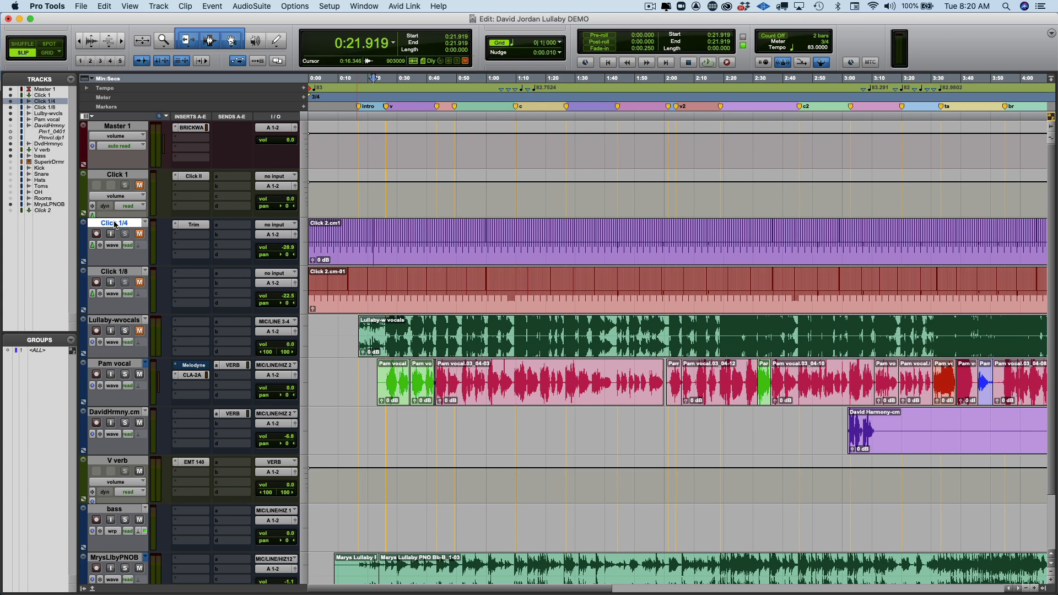
right_click(114, 225)
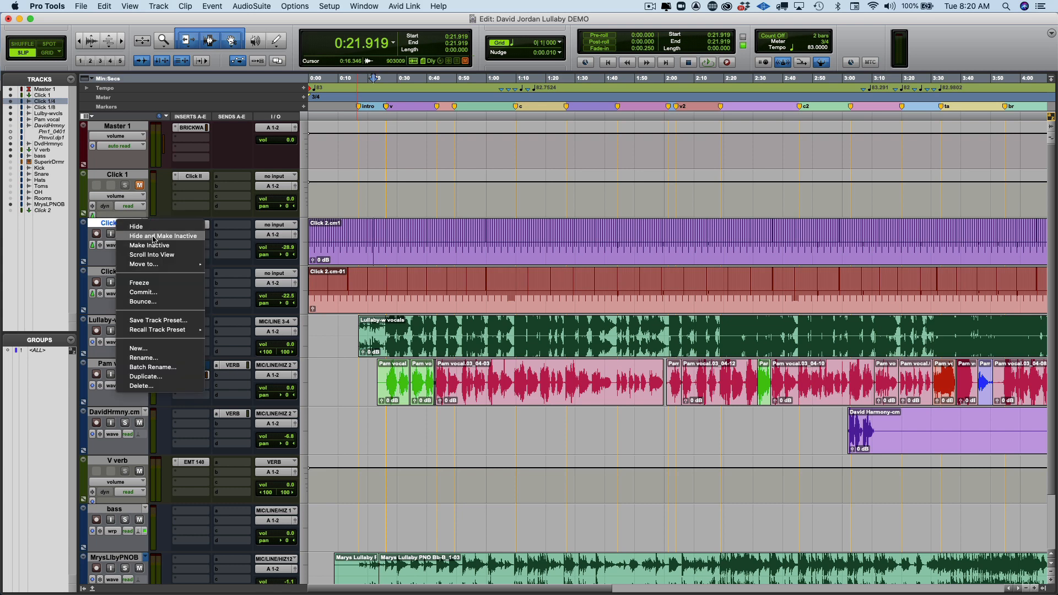
click(155, 239)
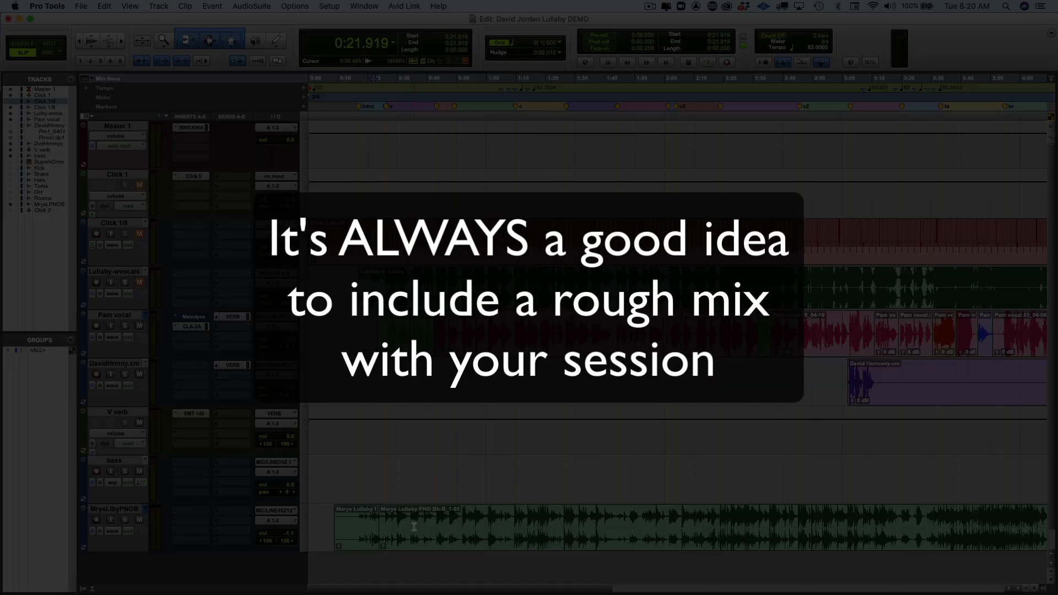
Zoom out until the whole song, including the ending master fade, fits the timeline.
key(r)
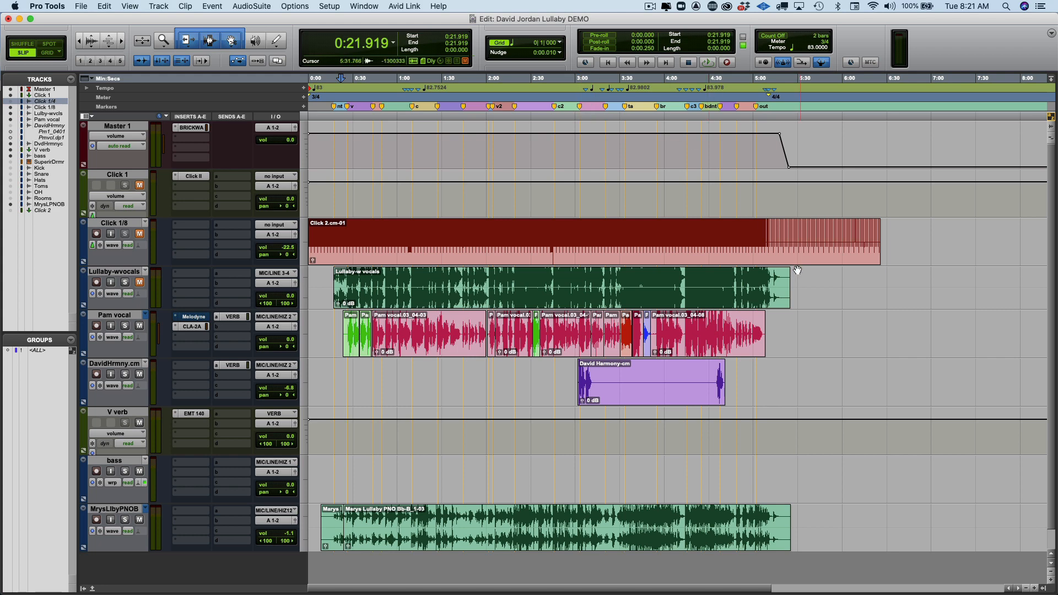
Trim the Click 1/8 clip to end at 5:14.258, then enlarge all tracks to fill the window.
click(787, 235)
key(t)
key(t)
key(t)
key(t)
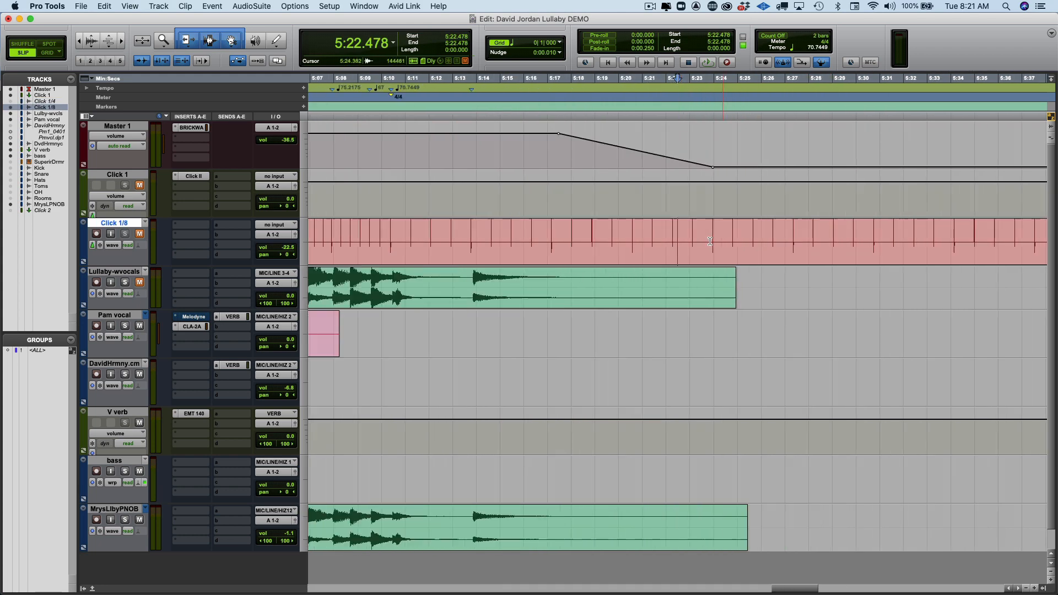
key(r)
click(580, 232)
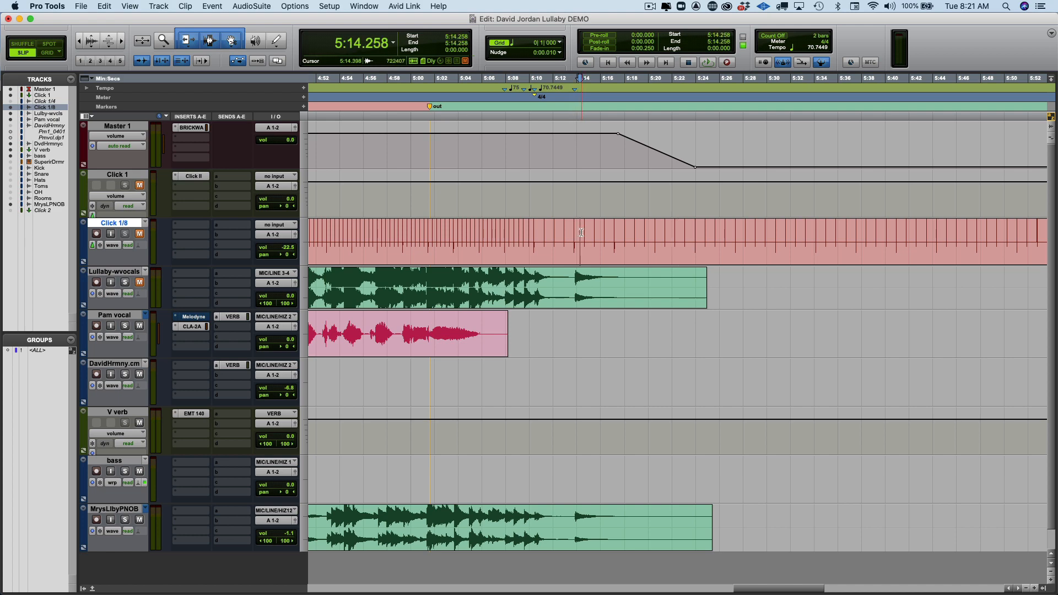
key(s)
key(r)
key(r)
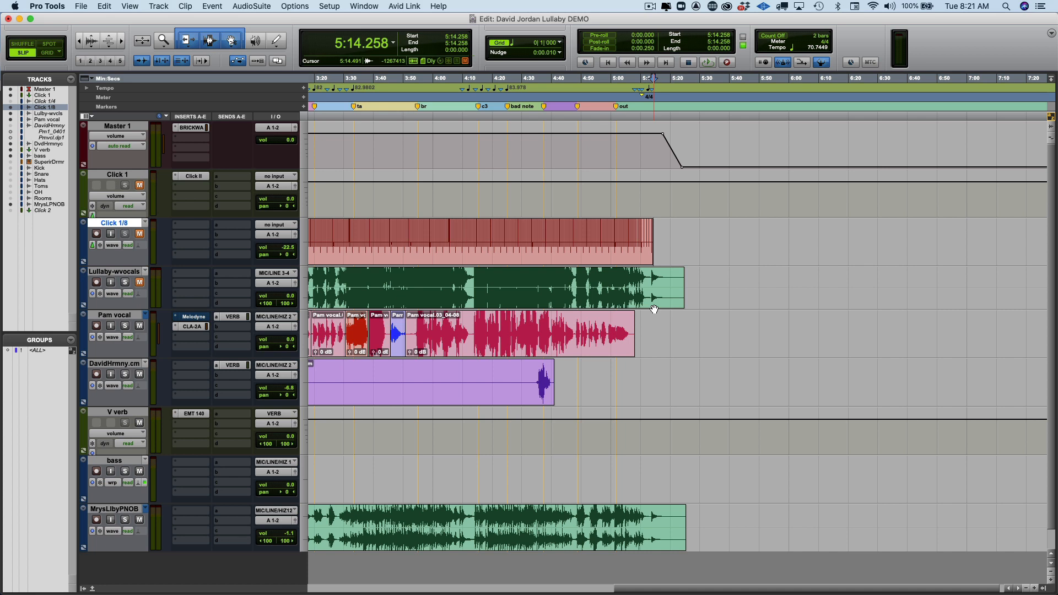
key(ctrl+alt+super+Up)
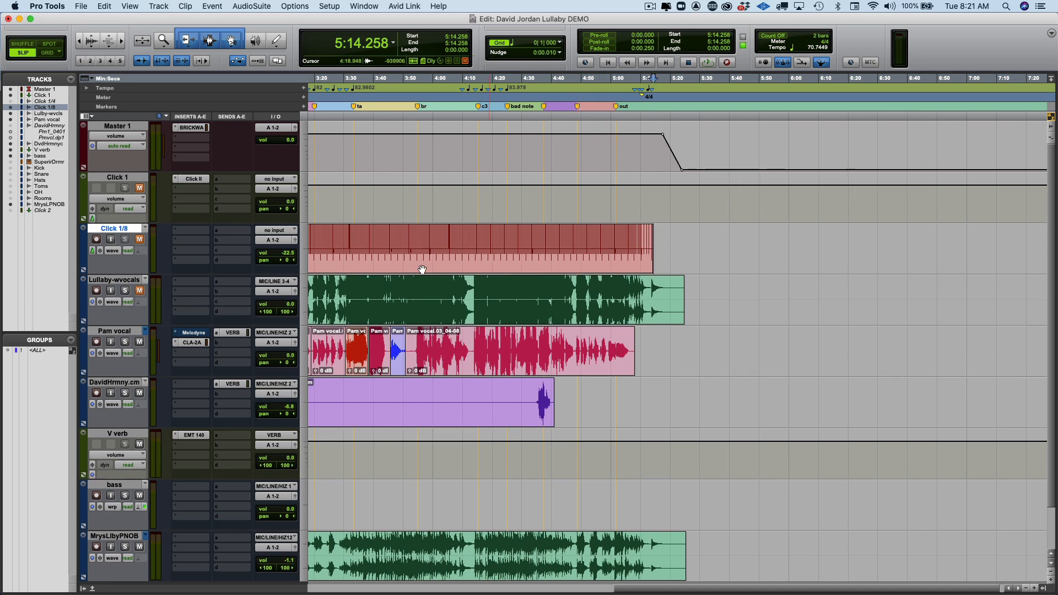
Rename the Click 1/8 track to 'Click 84bpm Key Bb to B'.
double_click(107, 230)
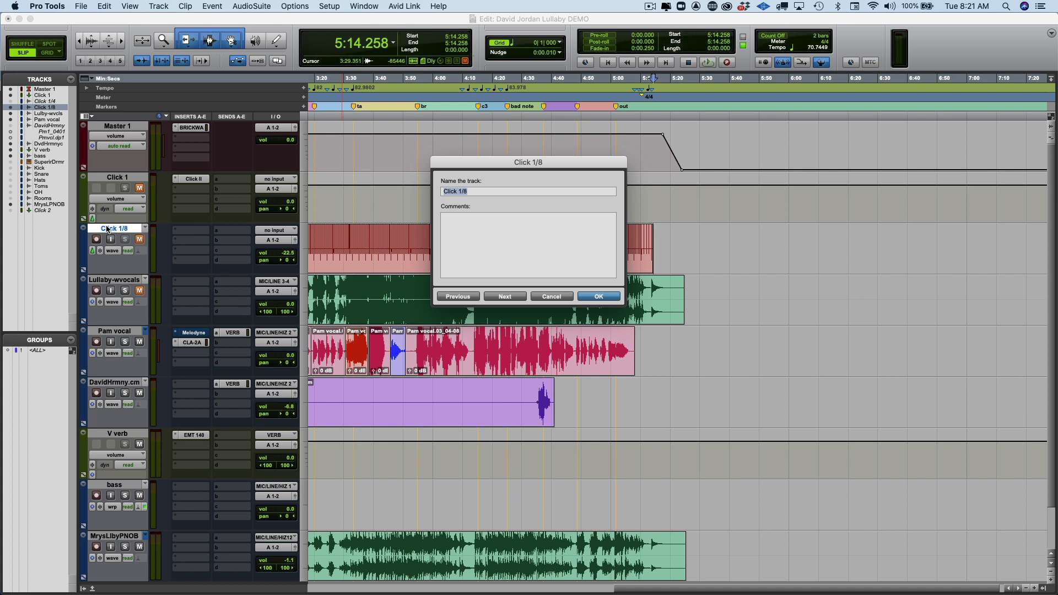
key(Right)
key(BackSpace)
key(BackSpace)
key(BackSpace)
key(BackSpace)
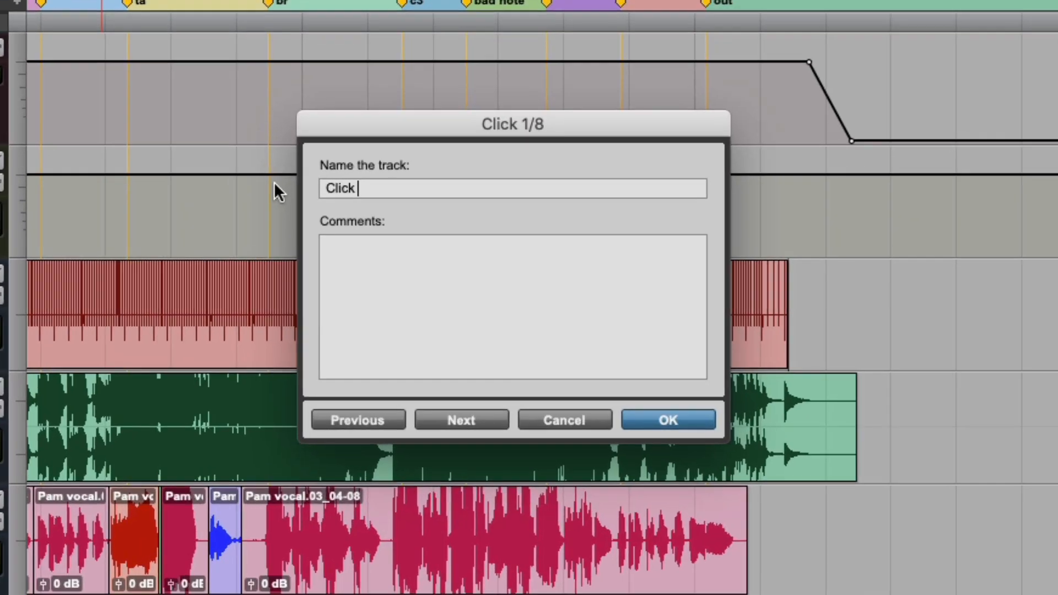
text(84bpm)
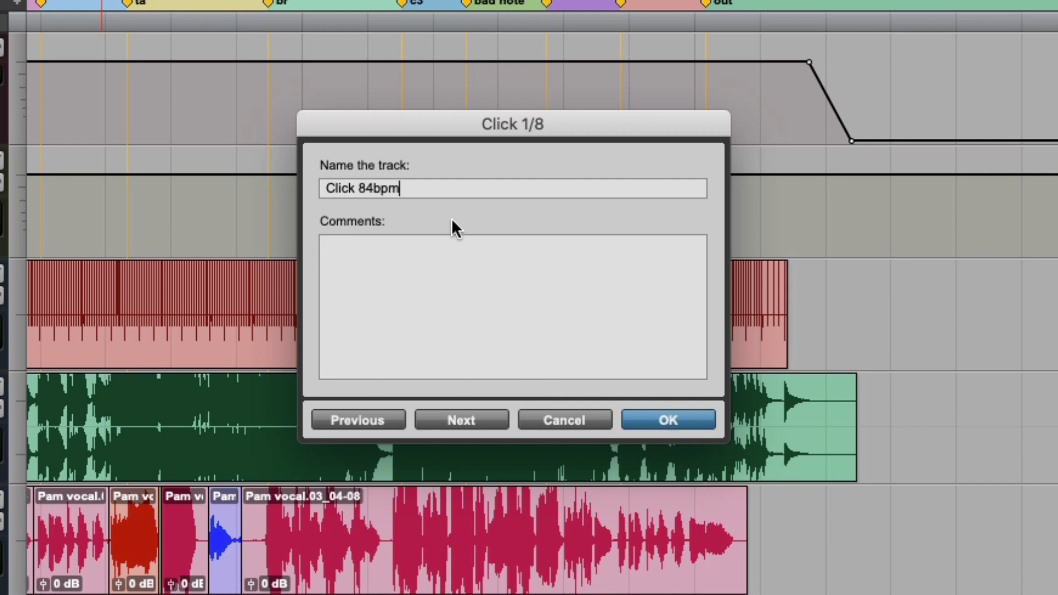
text(Key)
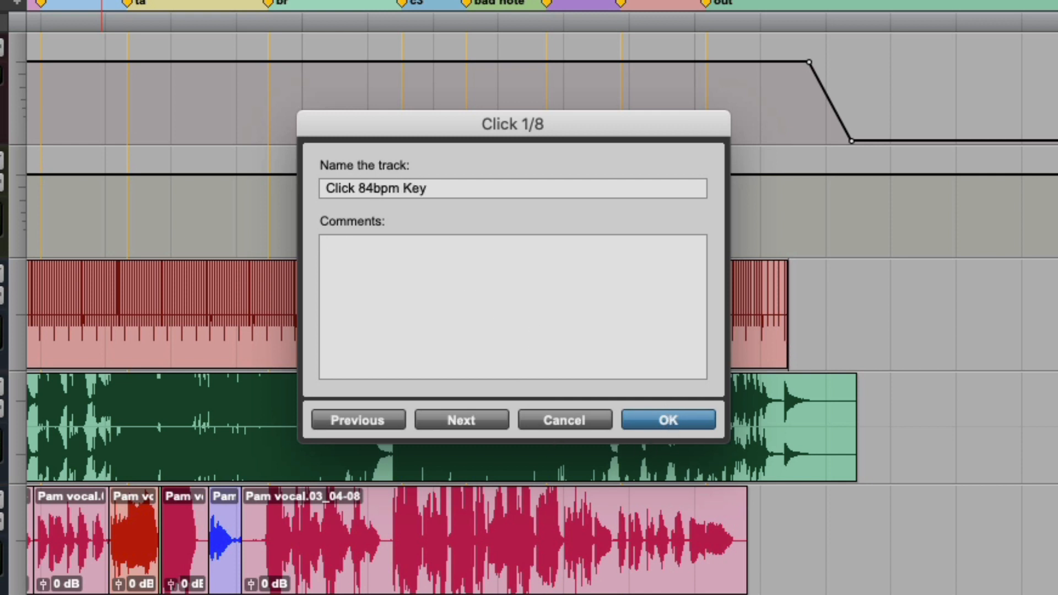
text( Bb to B)
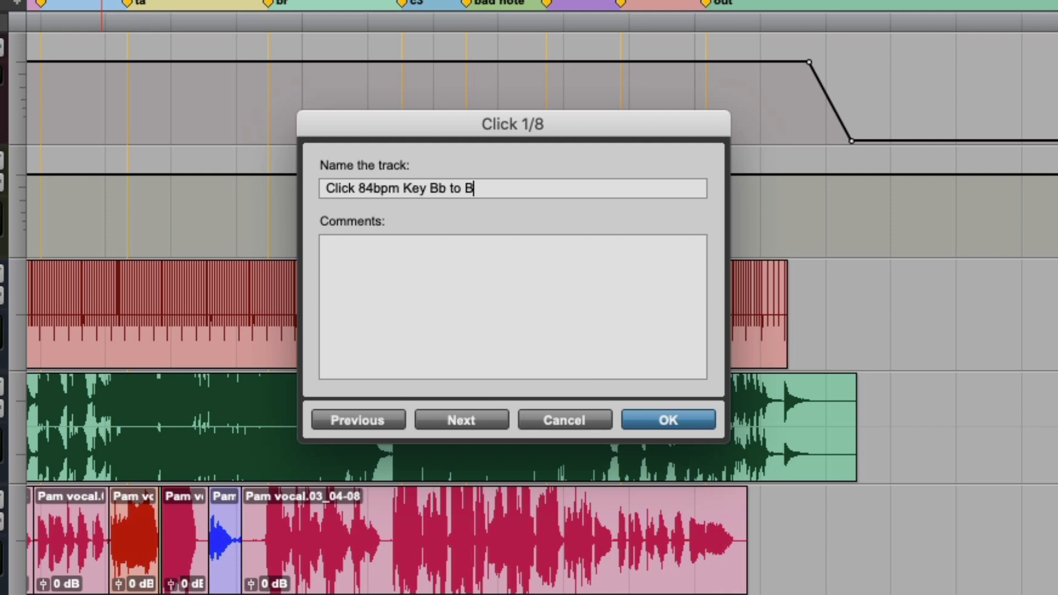
key(Return)
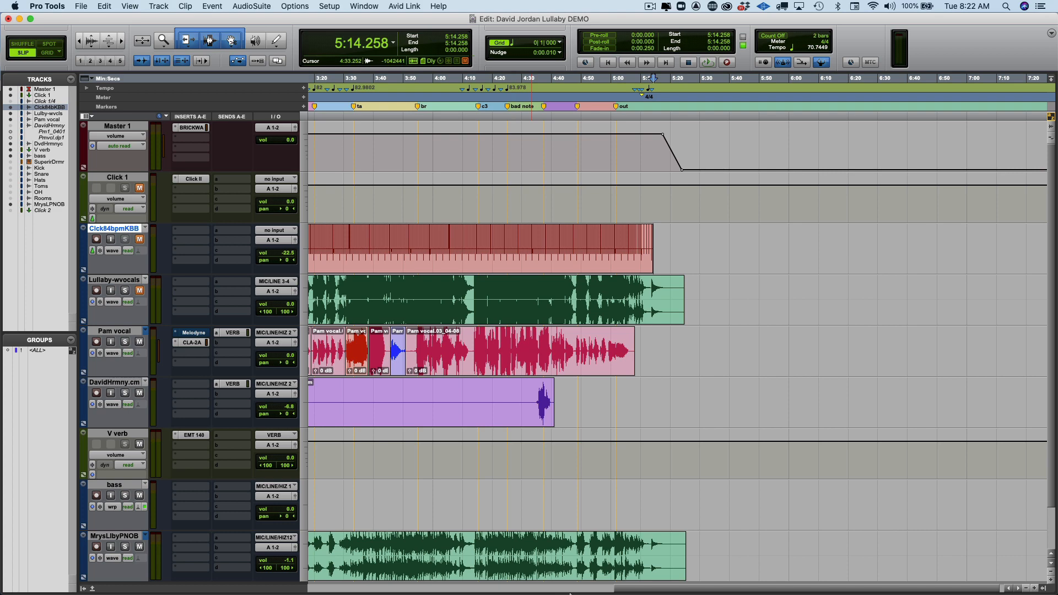
Scroll back to the song's start, zoom out one step, and select the whole Marys Lullaby piano clip.
drag(626, 588, 250, 587)
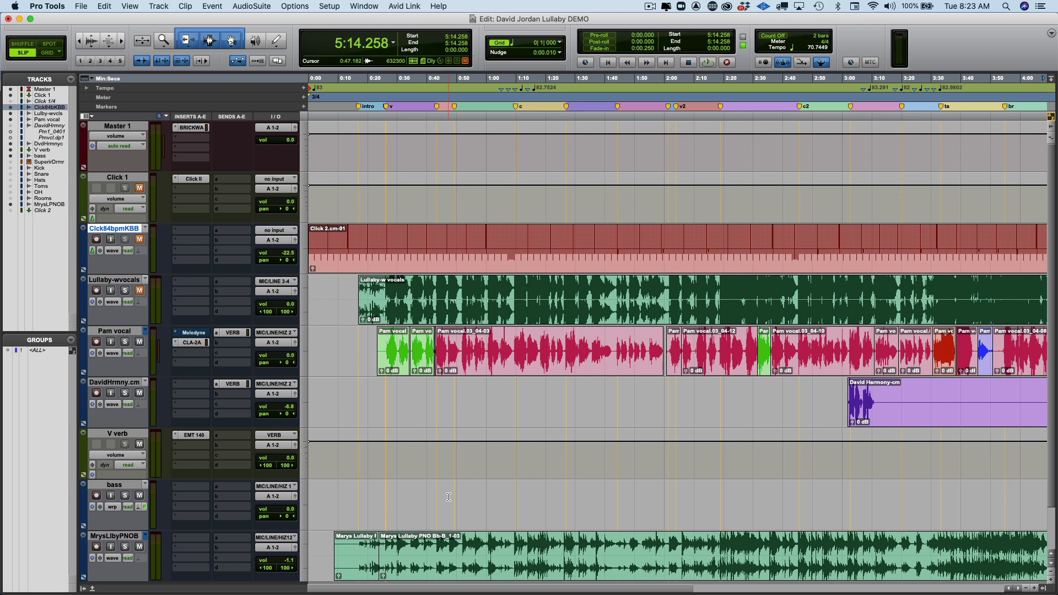
key(r)
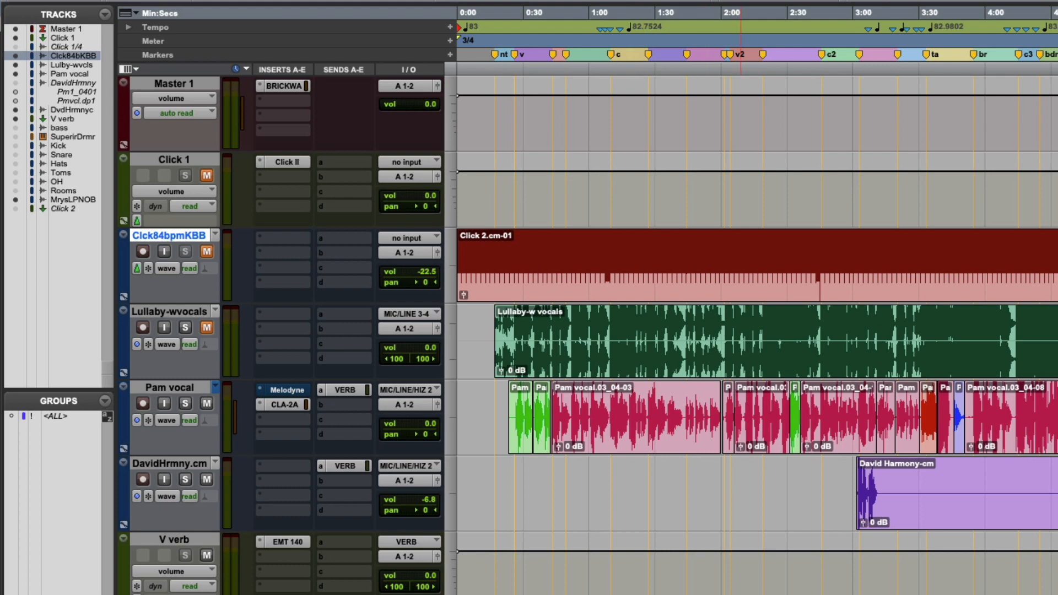
double_click(742, 594)
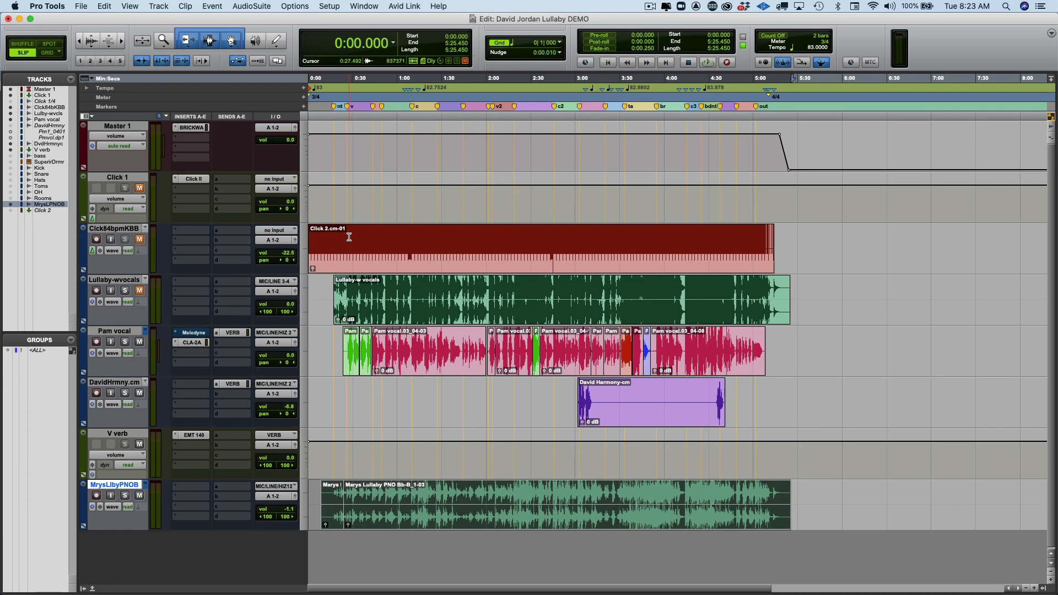
Select the clips across the click, vocal, harmony and piano tracks and consolidate them with Option+Shift+3.
drag(350, 236, 417, 402)
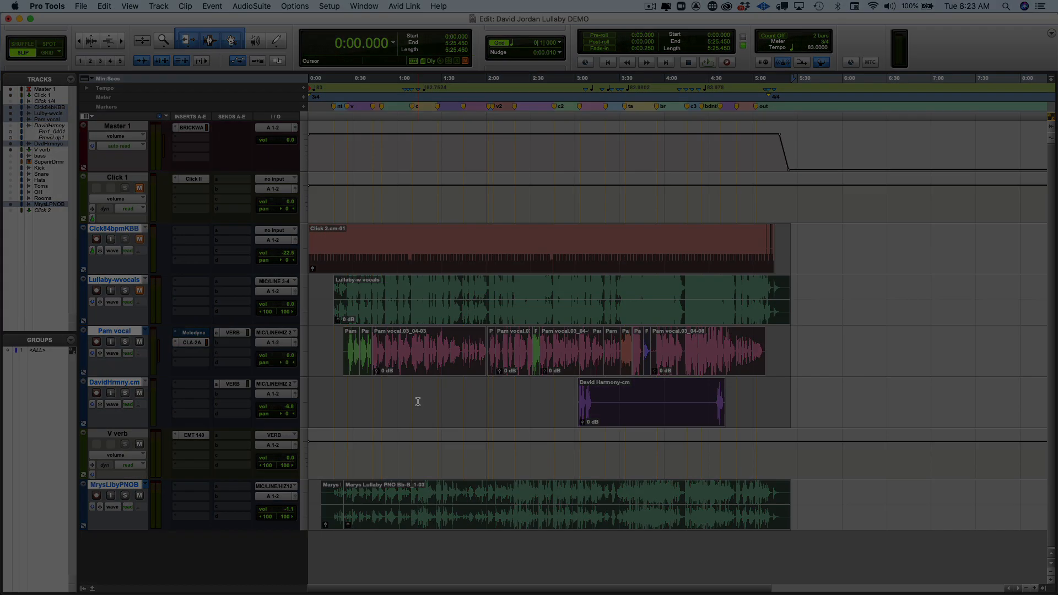
key(alt+shift+3)
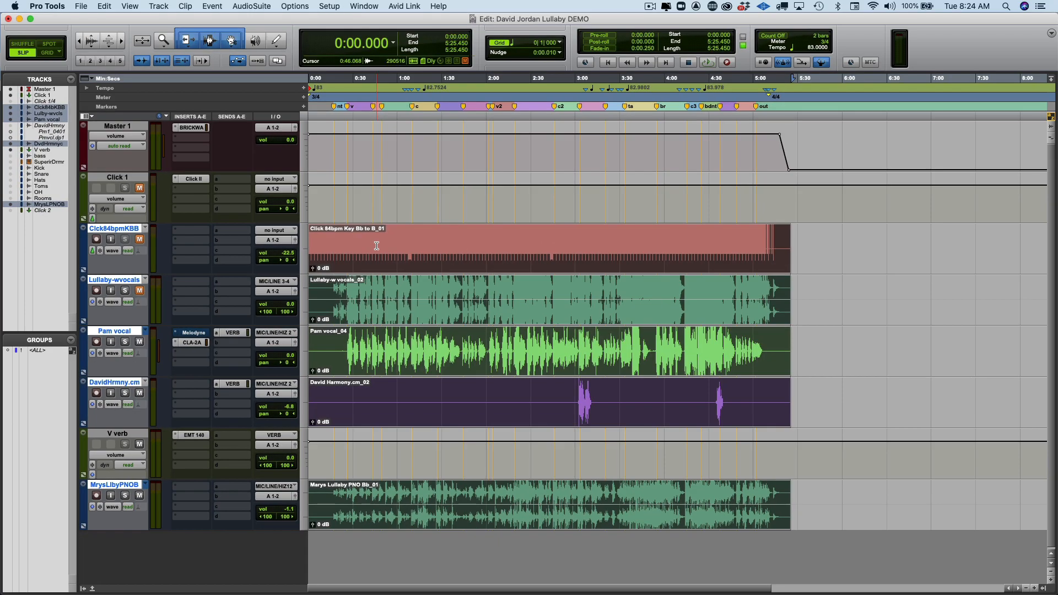
Select the MrysLibyPNOB track, then select all tracks and clips, including Master 1 and V verb.
click(113, 487)
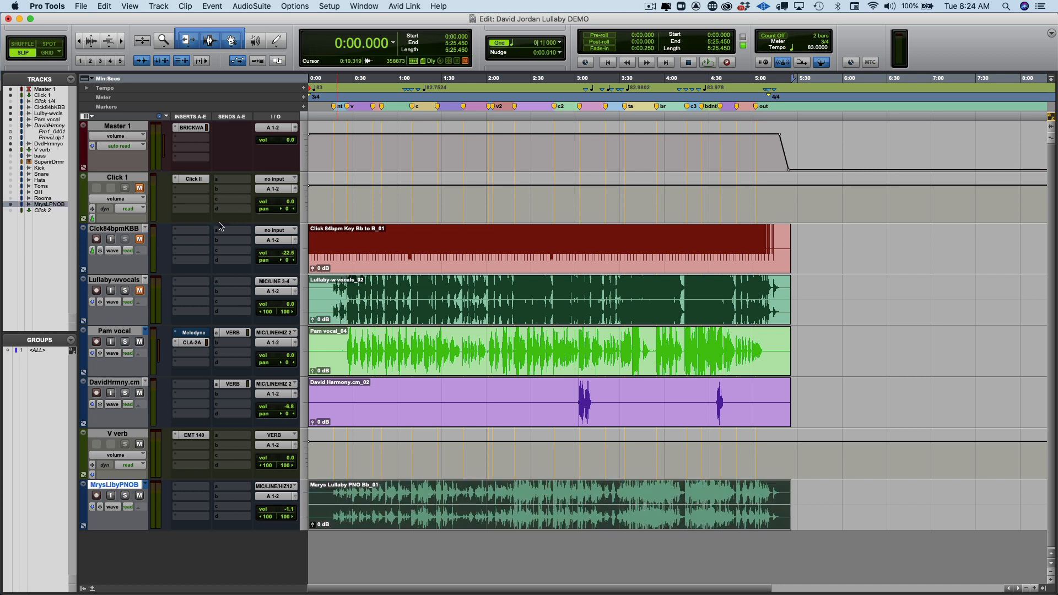
key(super+a)
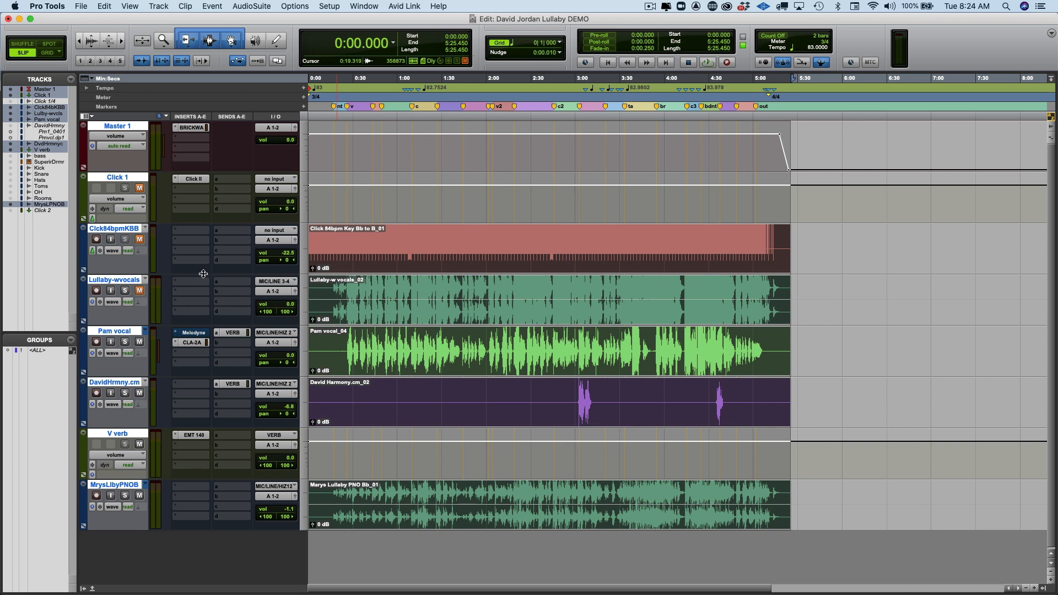
Export the selected tracks as a new session in WAV, 44.1 kHz, 24-bit, with audio files copied.
click(81, 6)
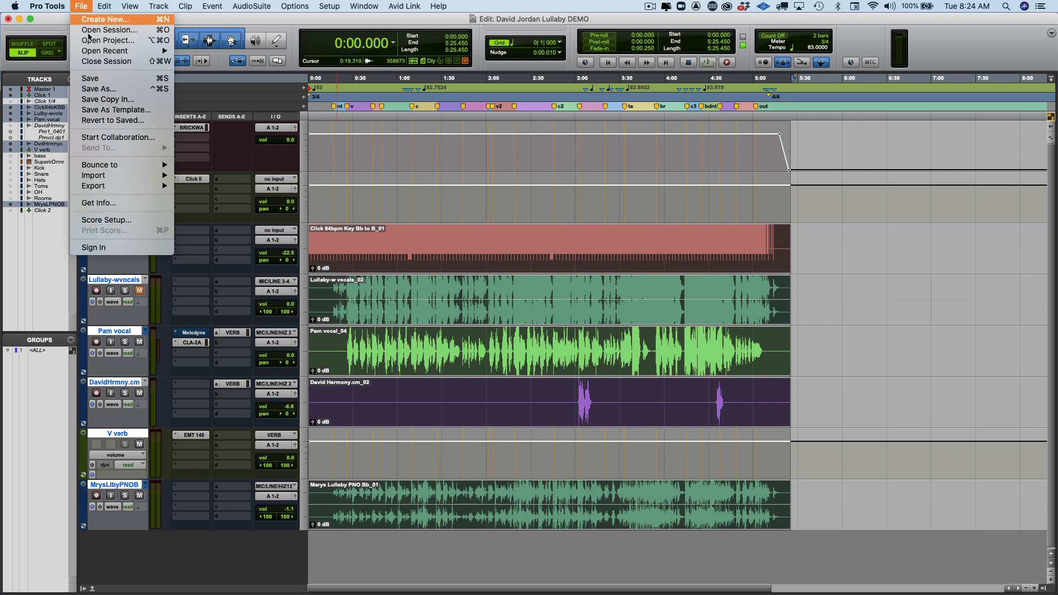
mouse_move(105, 184)
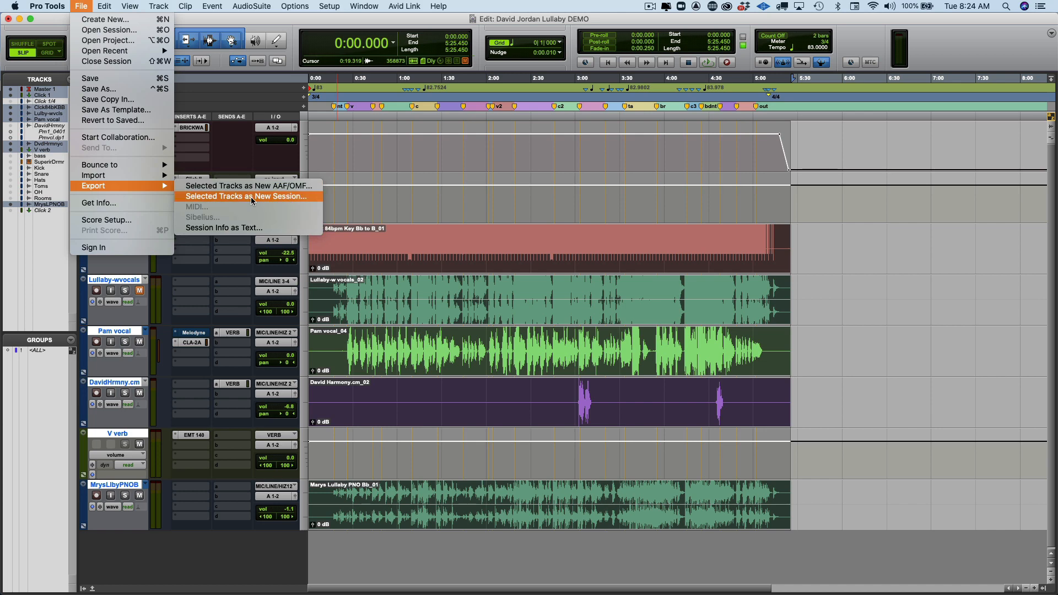
click(254, 196)
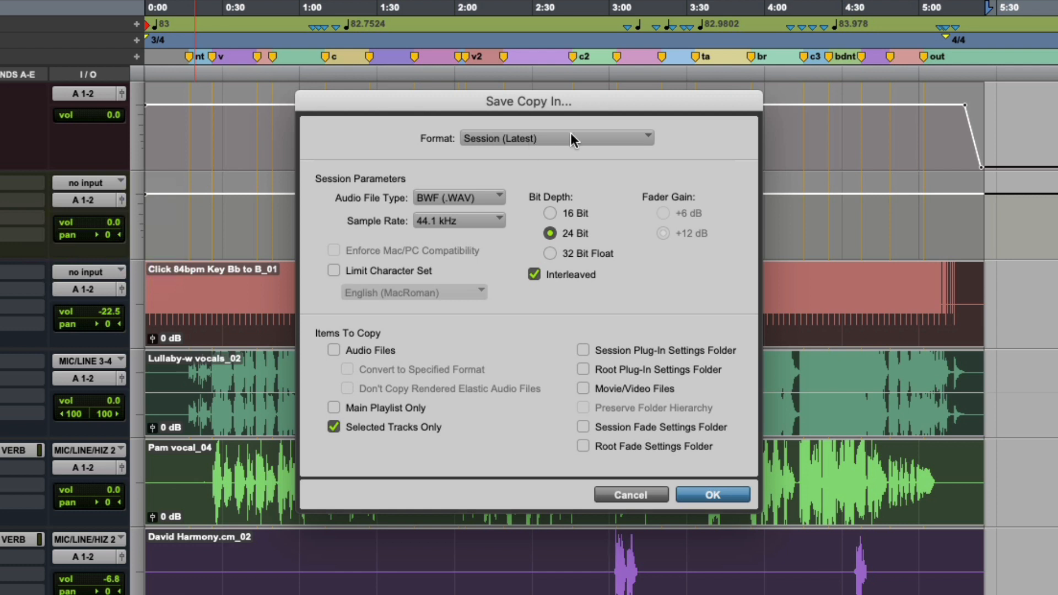
click(334, 350)
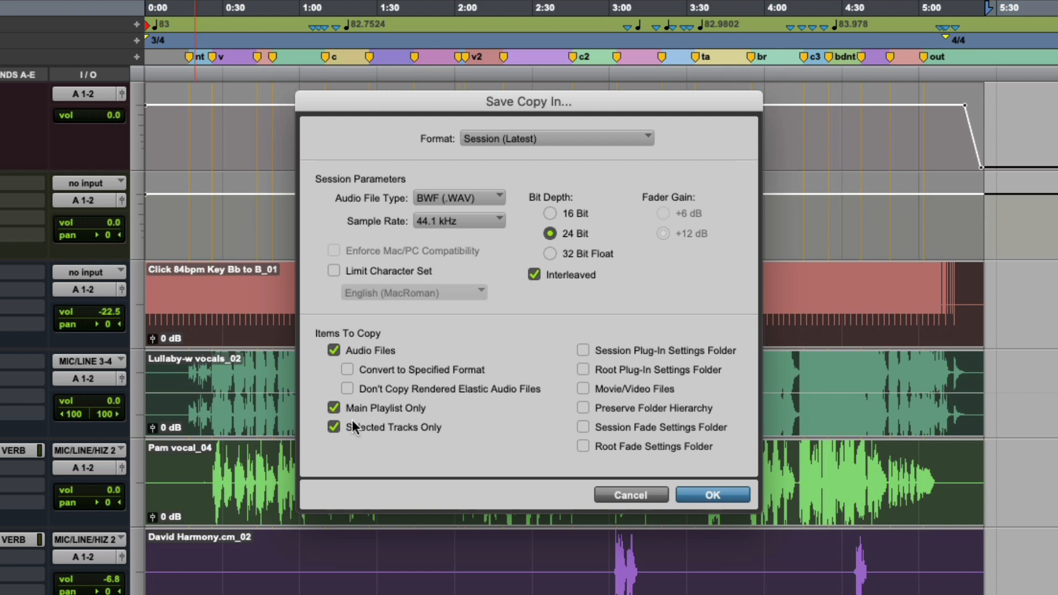
Create a folder named after the two collaborators inside Dropbox's AAA Collaborations as the save location.
click(713, 495)
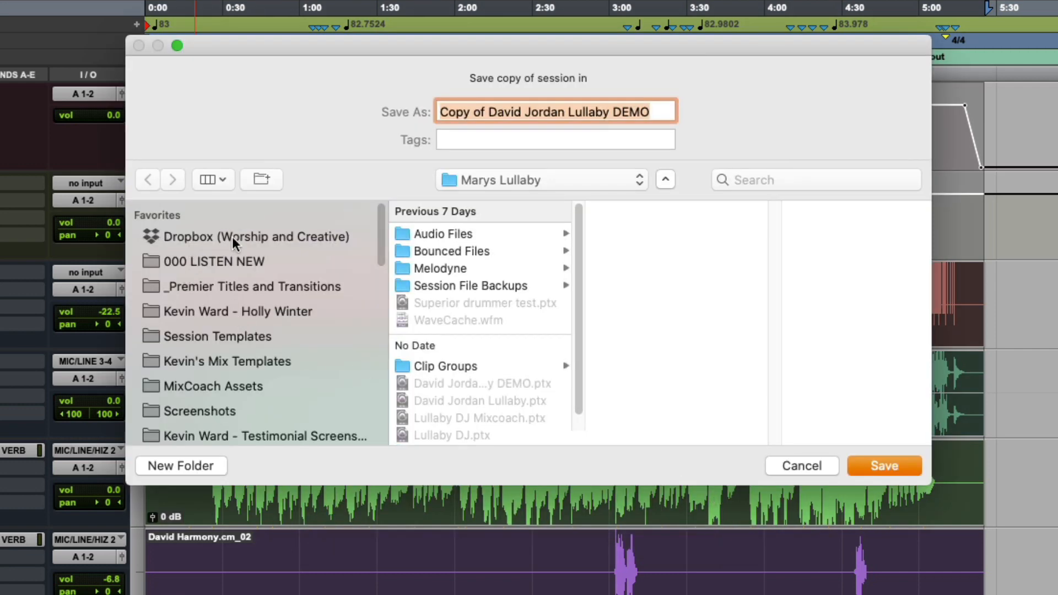
click(190, 236)
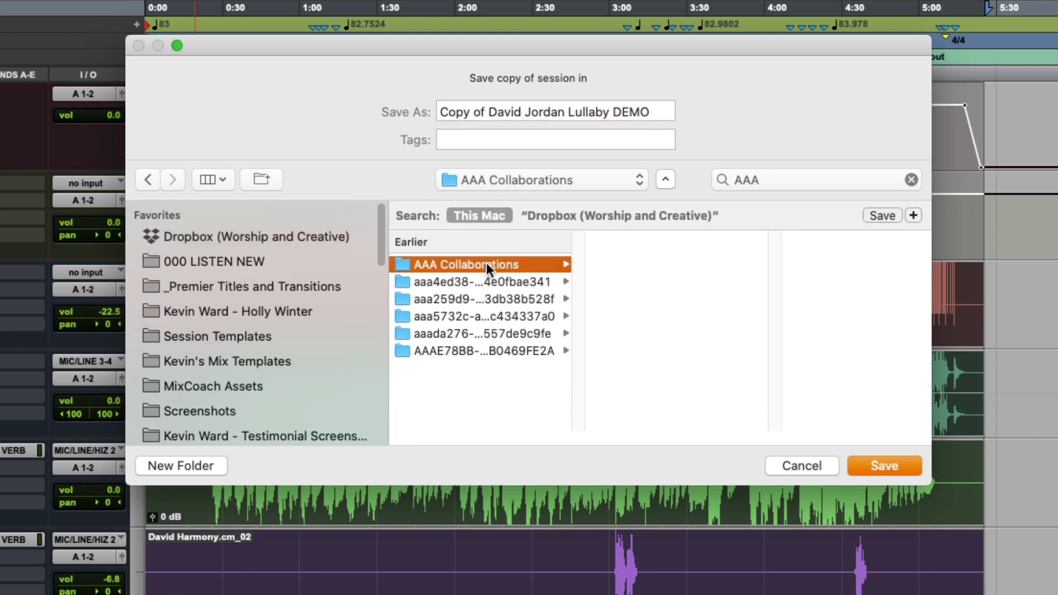
click(200, 469)
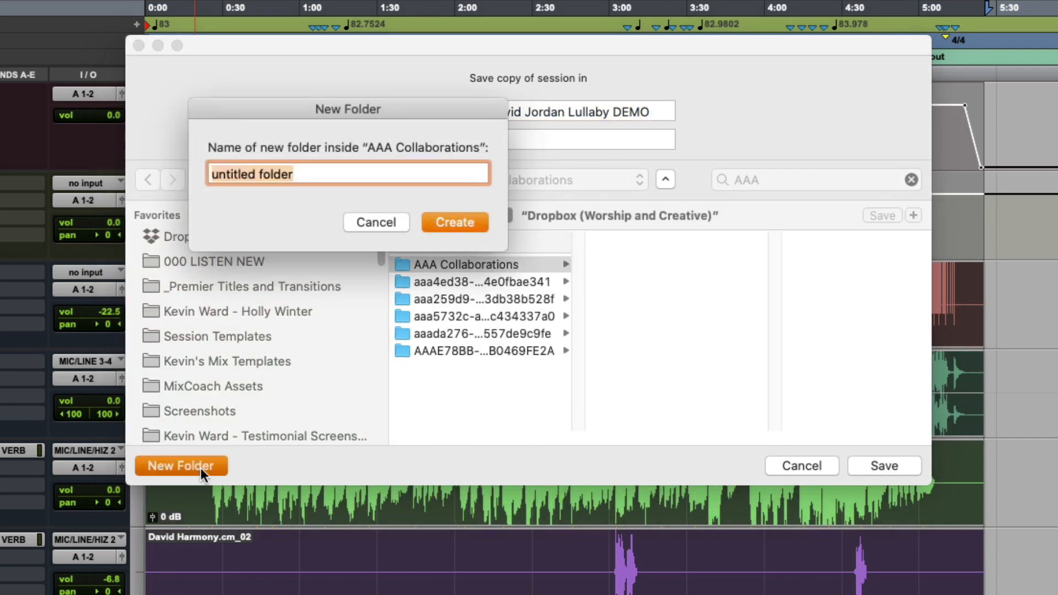
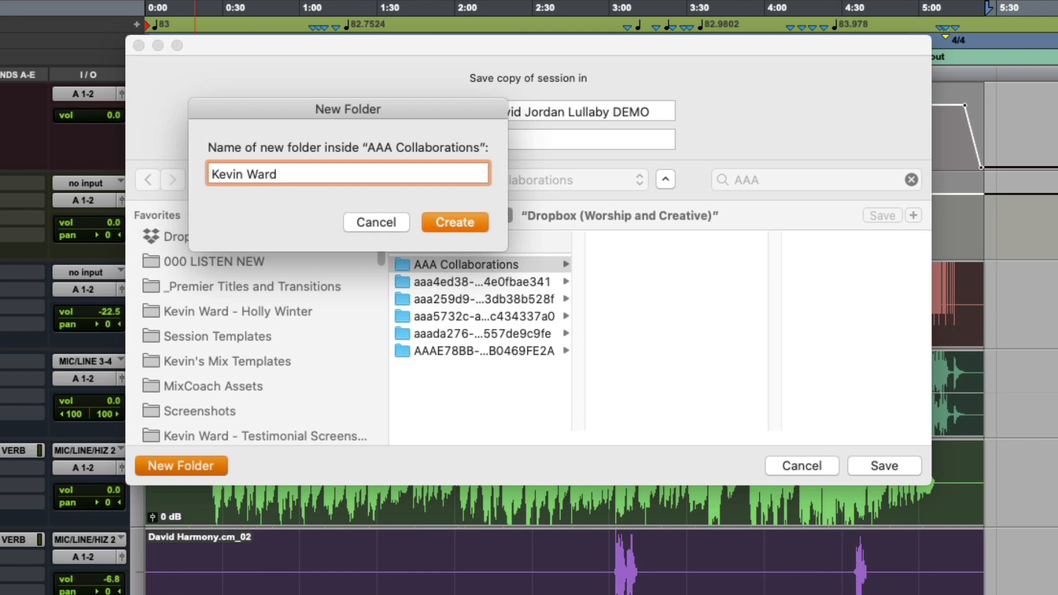
click(448, 219)
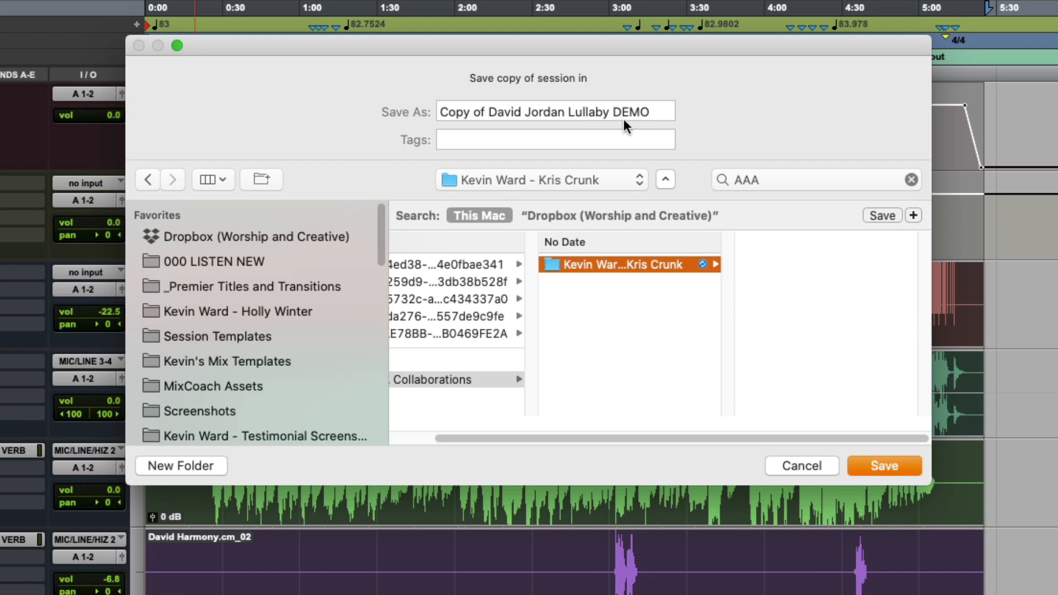
Save the copy as 'String od Lullaby 44.1 24bit', dropping 'Copy of' and 'DEMO', then reopen it.
click(646, 113)
key(BackSpace)
key(BackSpace)
key(BackSpace)
key(BackSpace)
key(BackSpace)
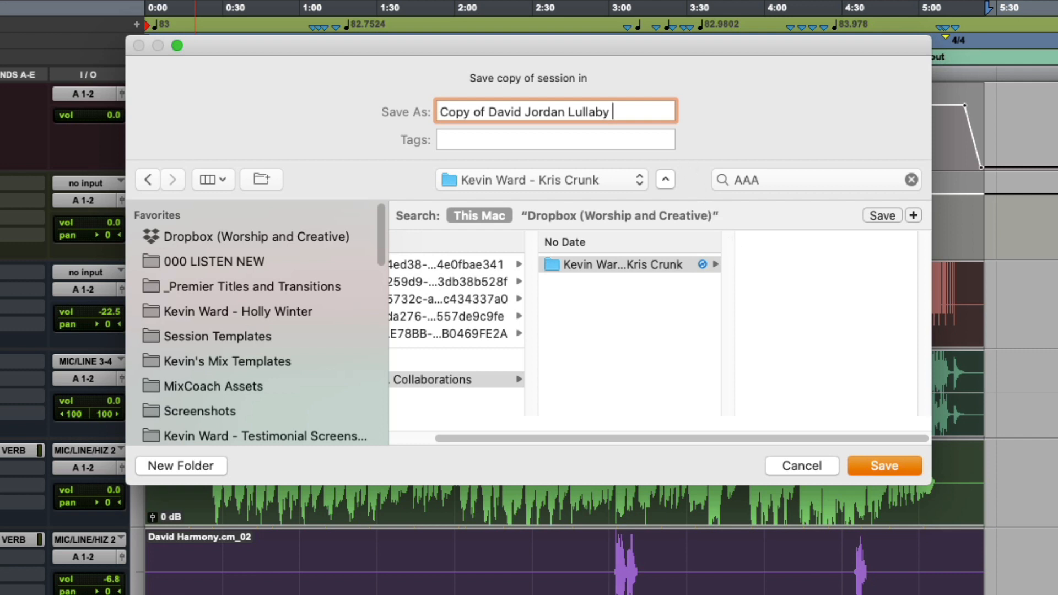
text(44.)
text(1)
text(.24)
key(BackSpace)
key(BackSpace)
key(BackSpace)
text(24bit)
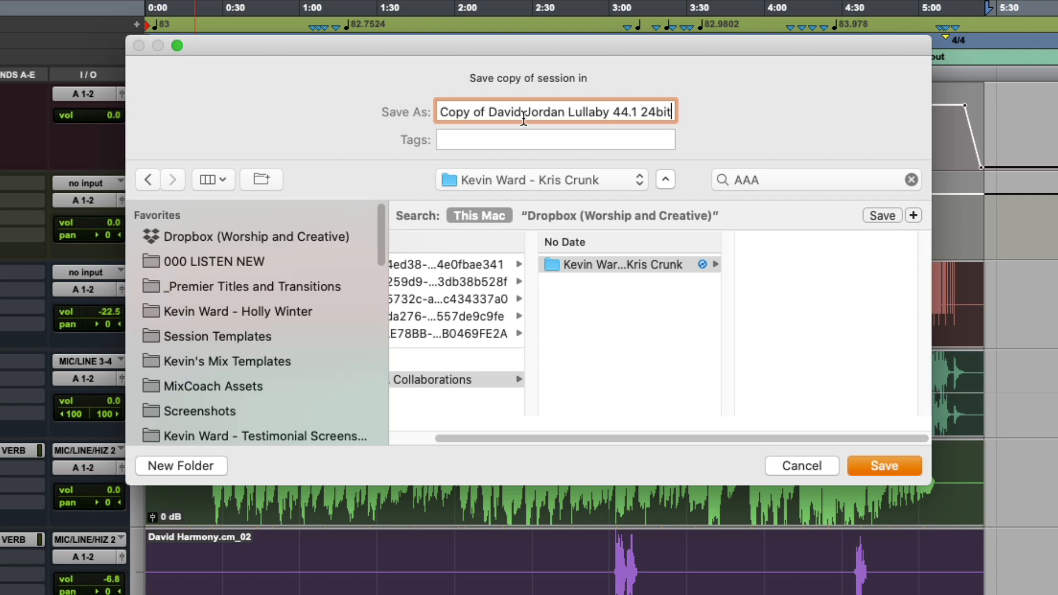
drag(490, 113, 414, 99)
key(BackSpace)
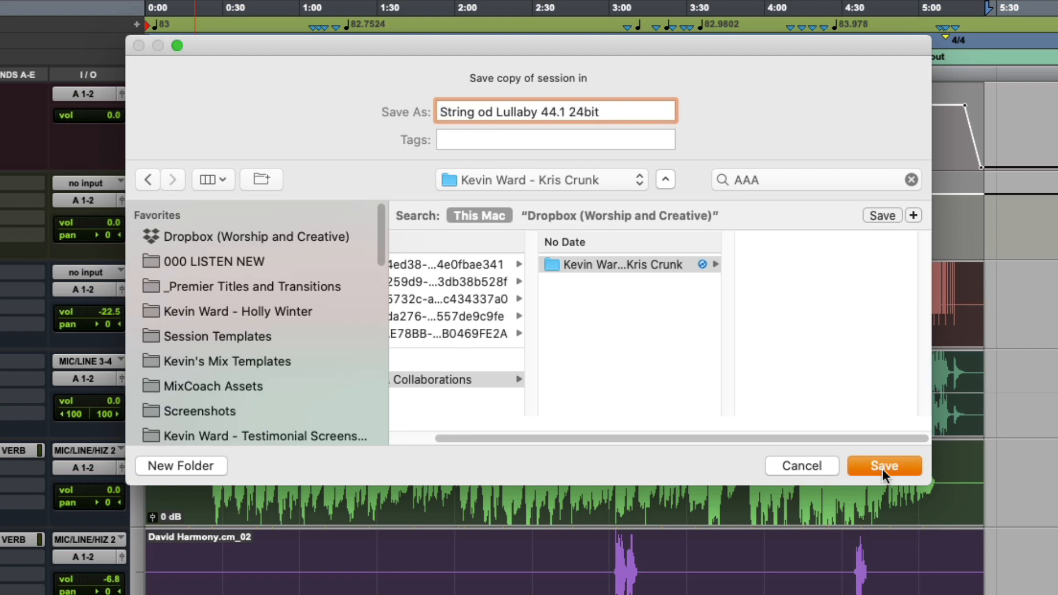
click(882, 468)
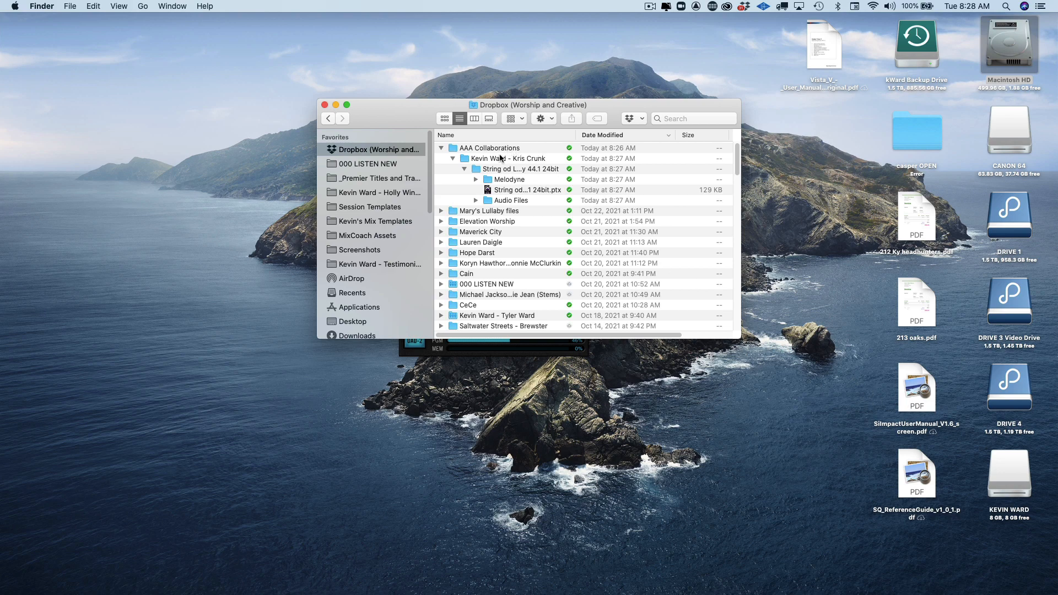
double_click(516, 190)
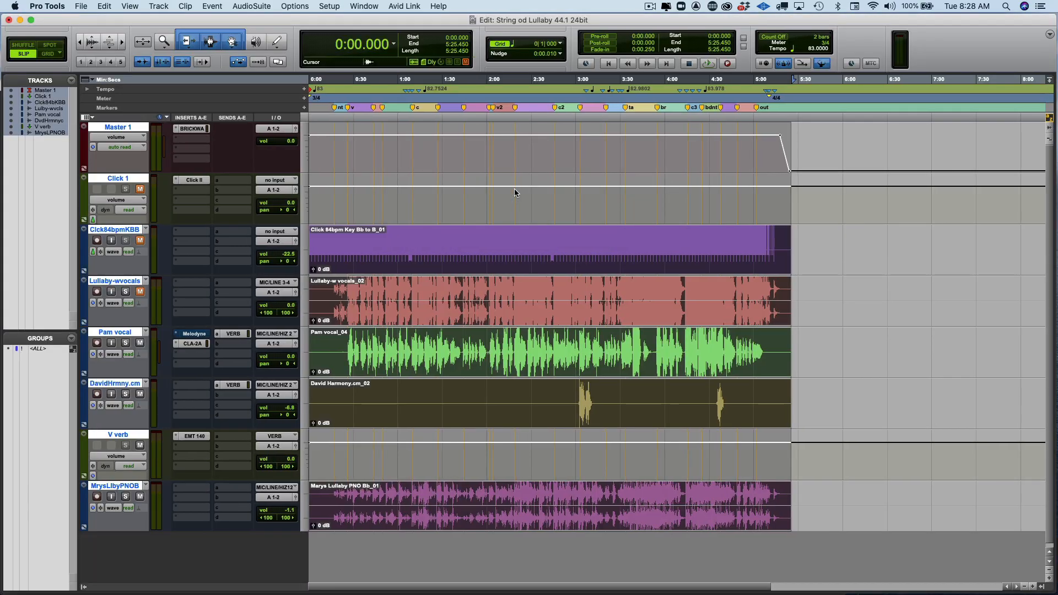
Show the Clips list beside the tracks, then minimise the new session's Edit window.
click(1042, 587)
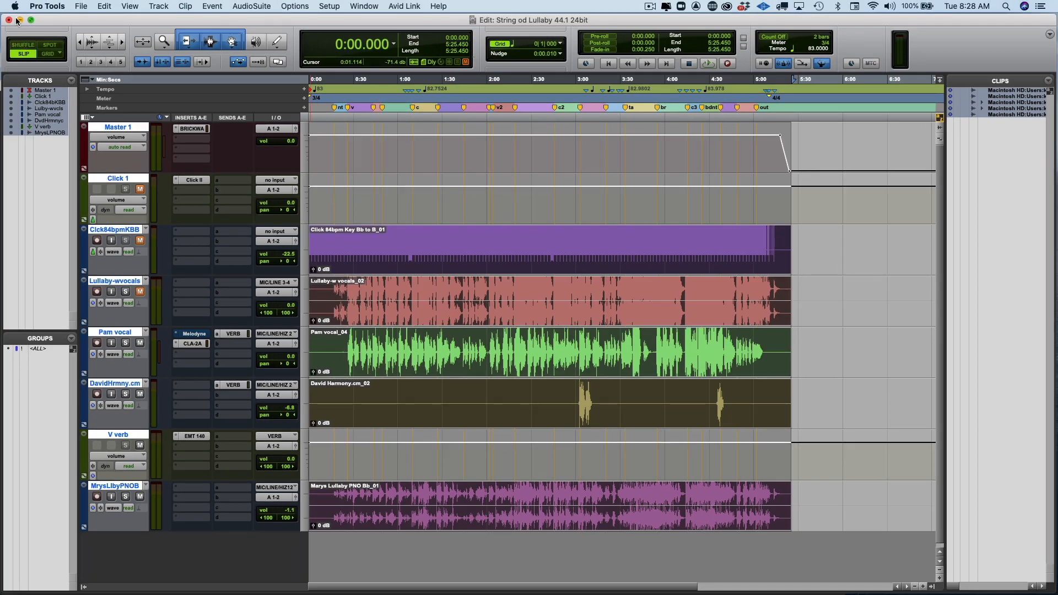
click(18, 20)
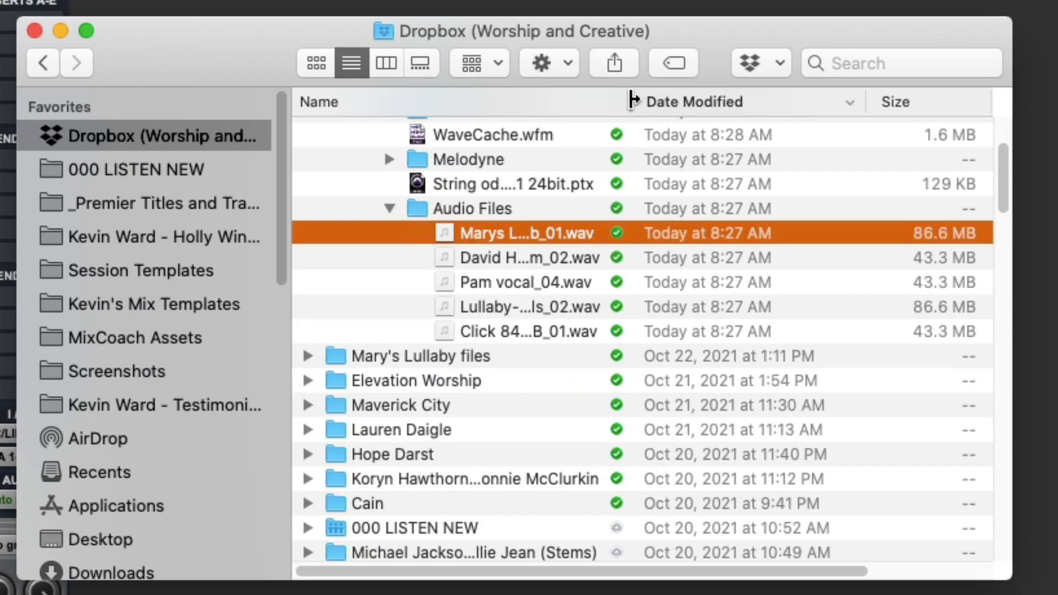
Widen Finder's Name column to check the five WAVs, close it, and raise the Mix window.
drag(633, 101, 915, 101)
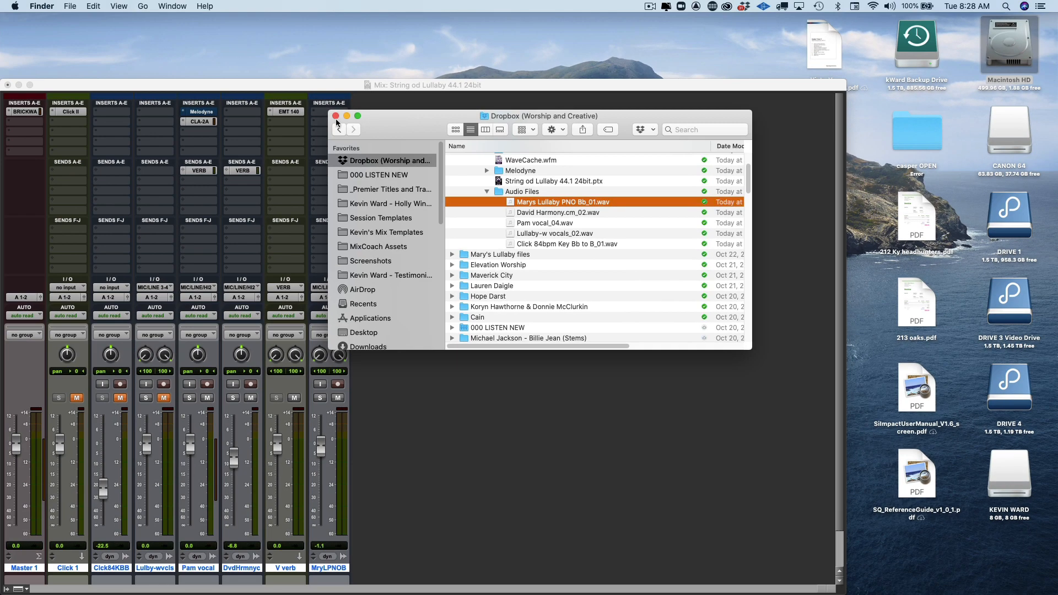
click(336, 117)
drag(331, 84, 384, 4)
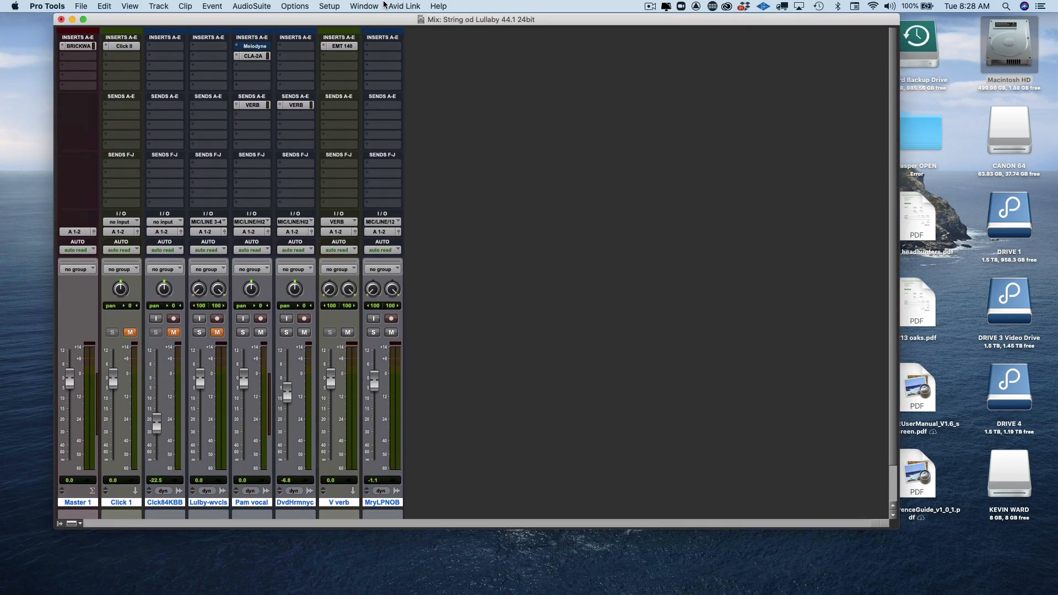